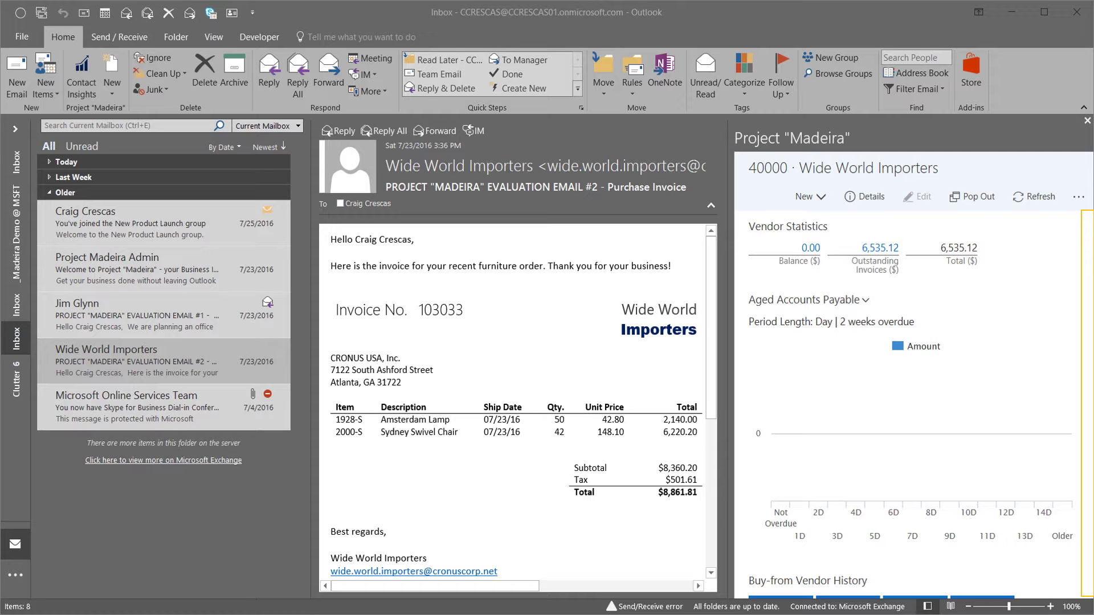
scroll(910, 385, down, 2)
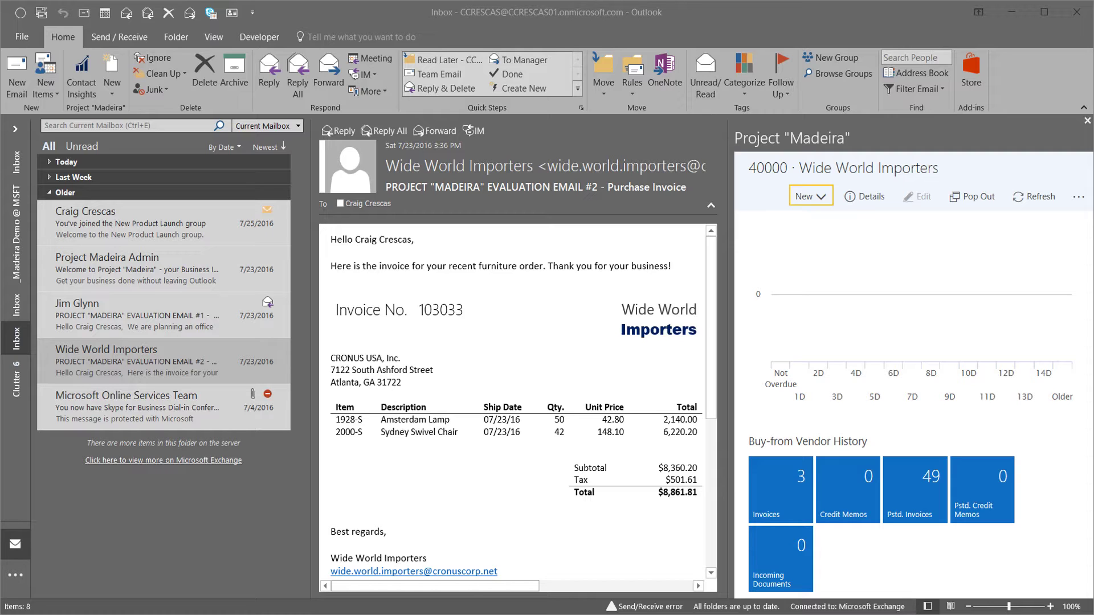
- Start a new Wide World Importers purchase invoice with vendor invoice number 103033
key(Return)
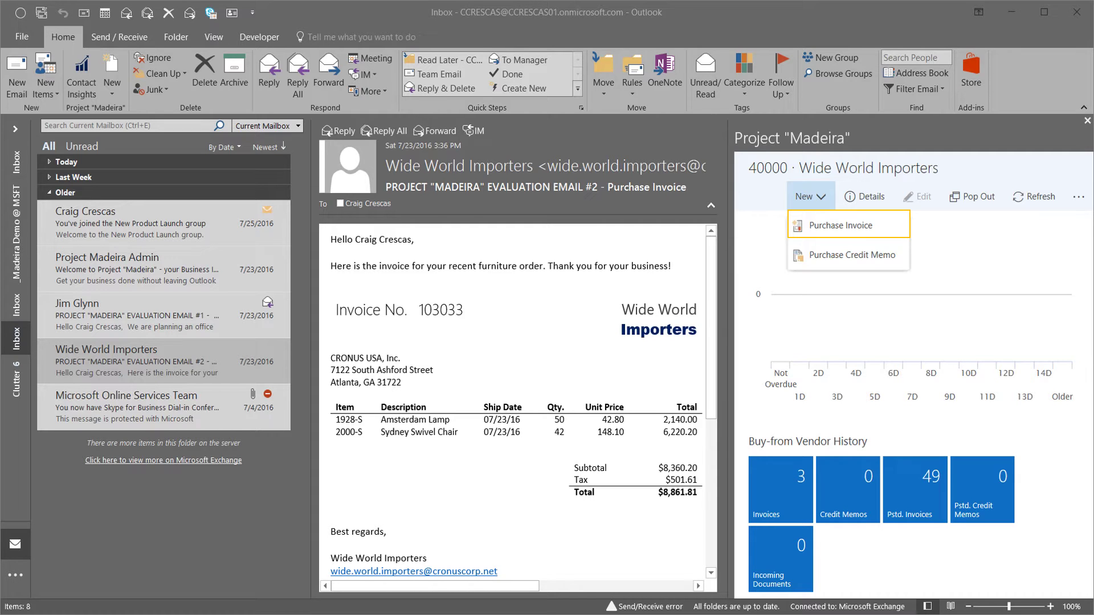
key(Return)
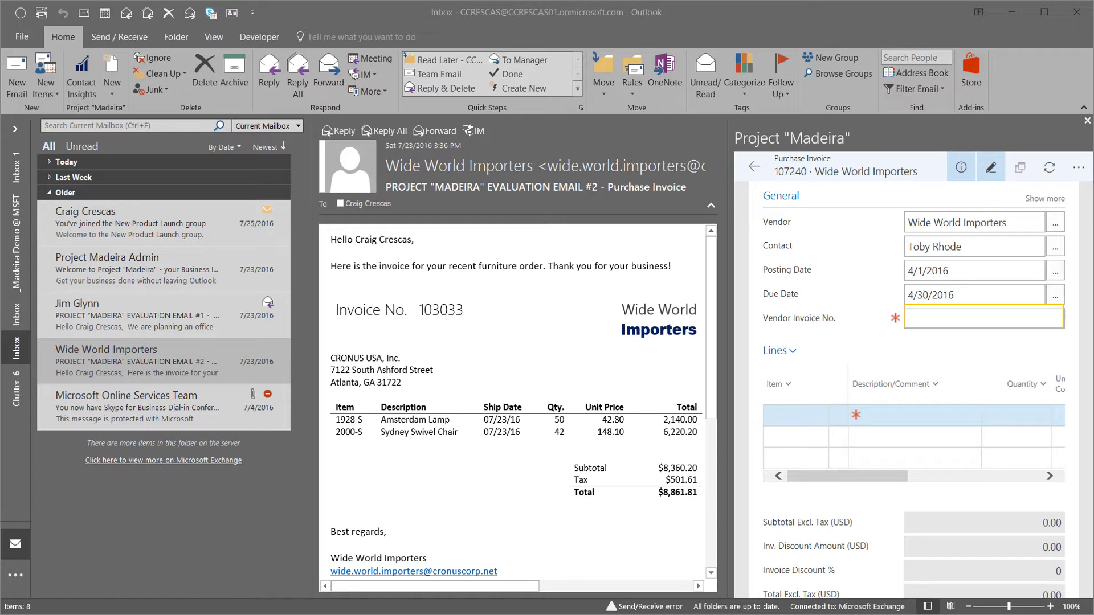
text(103033)
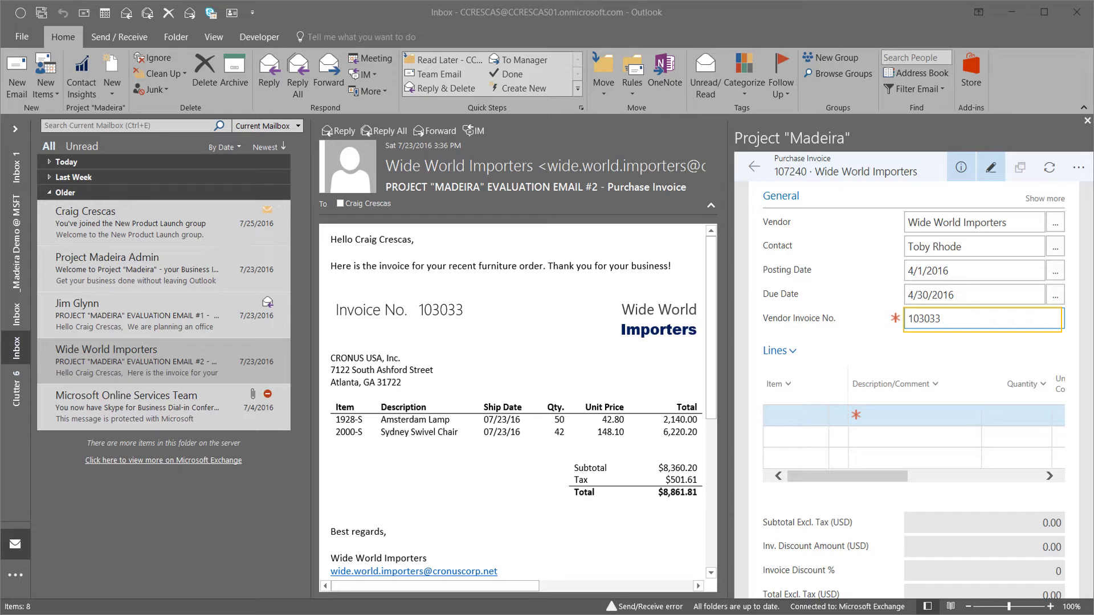
key(Tab)
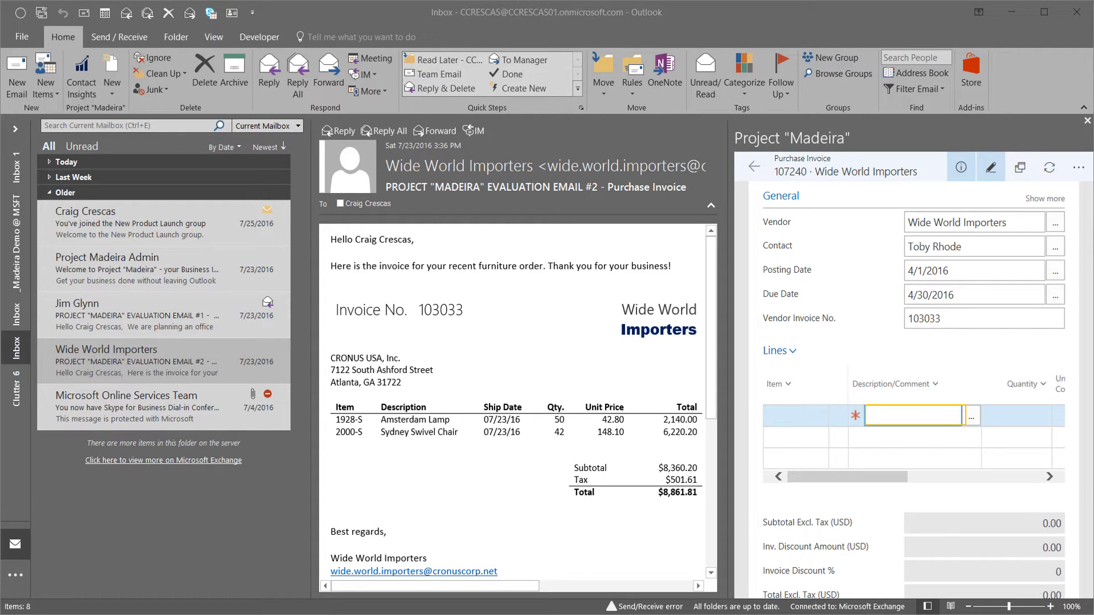
text(amsterdam)
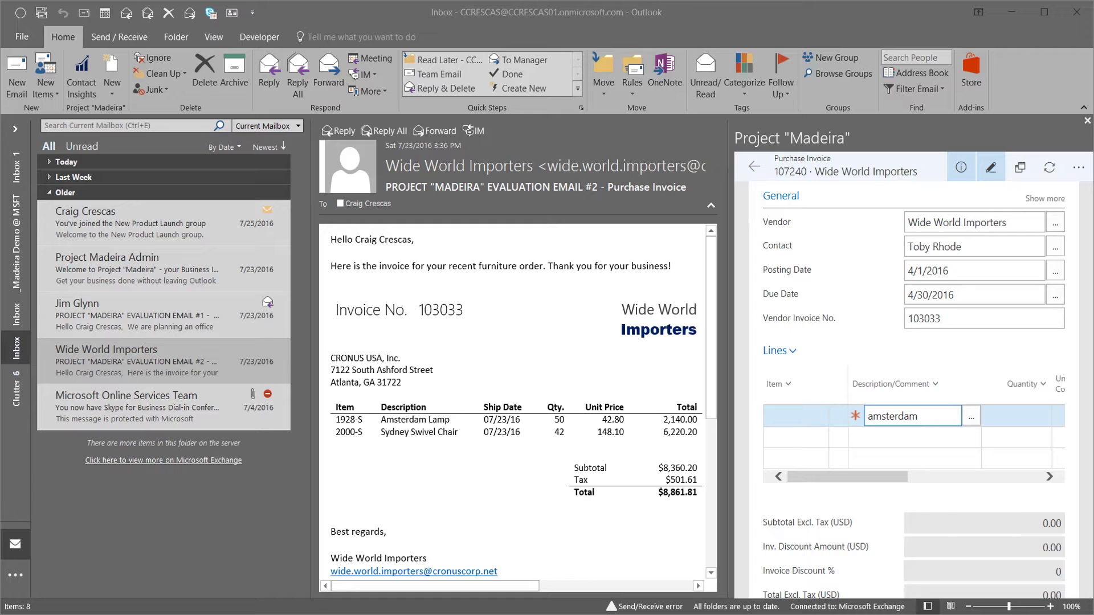
- Add invoice lines for 50 AMSTERDAM Lamps and 42 SYDNEY chairs (item 2000-S)
key(Tab)
text(50)
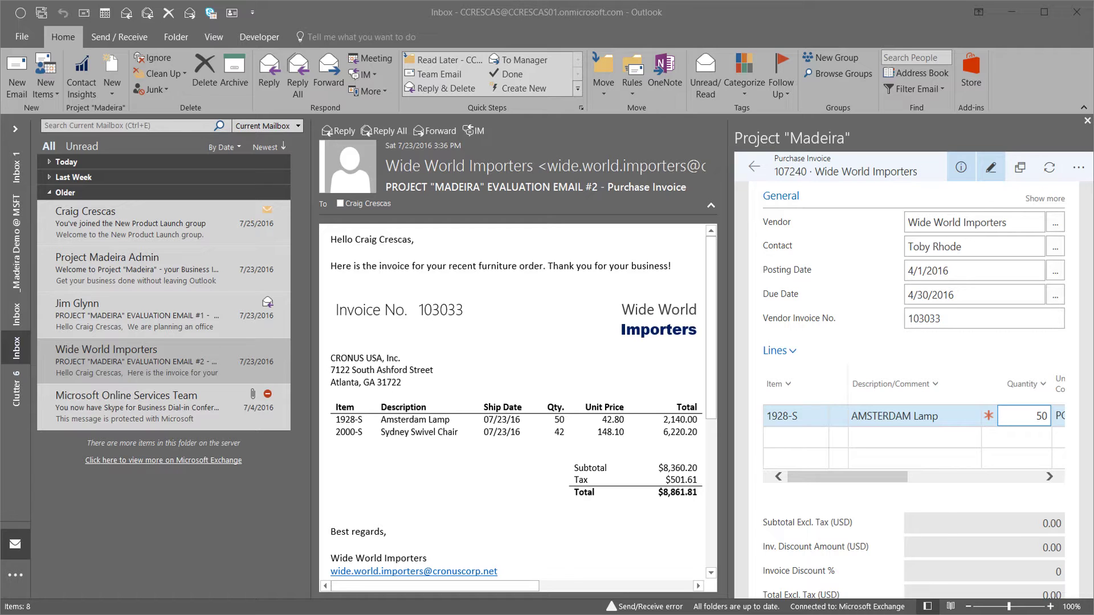
key(Return)
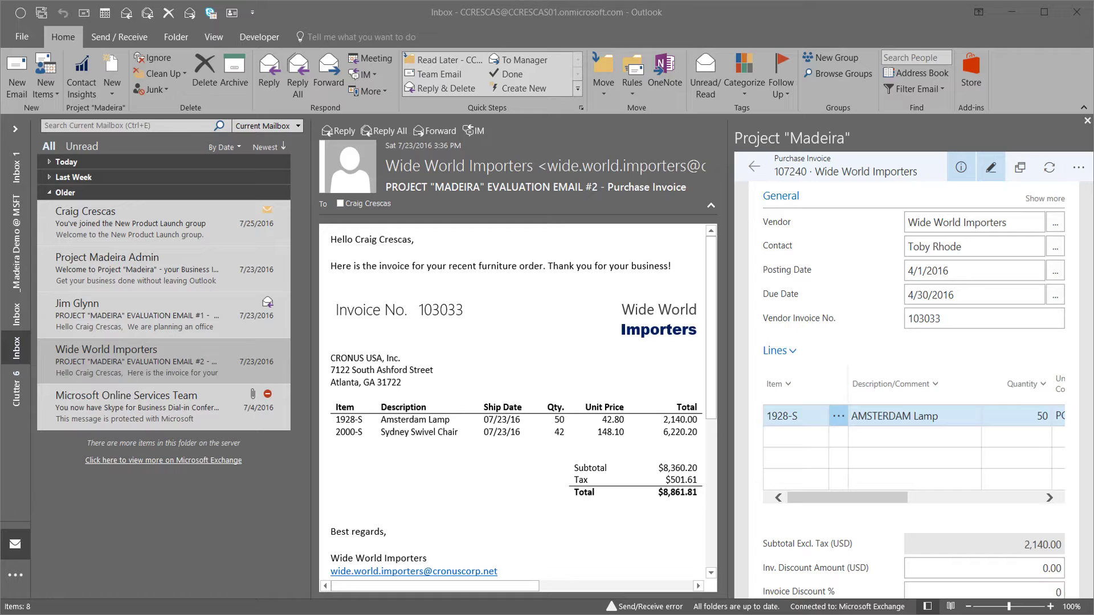
key(Down)
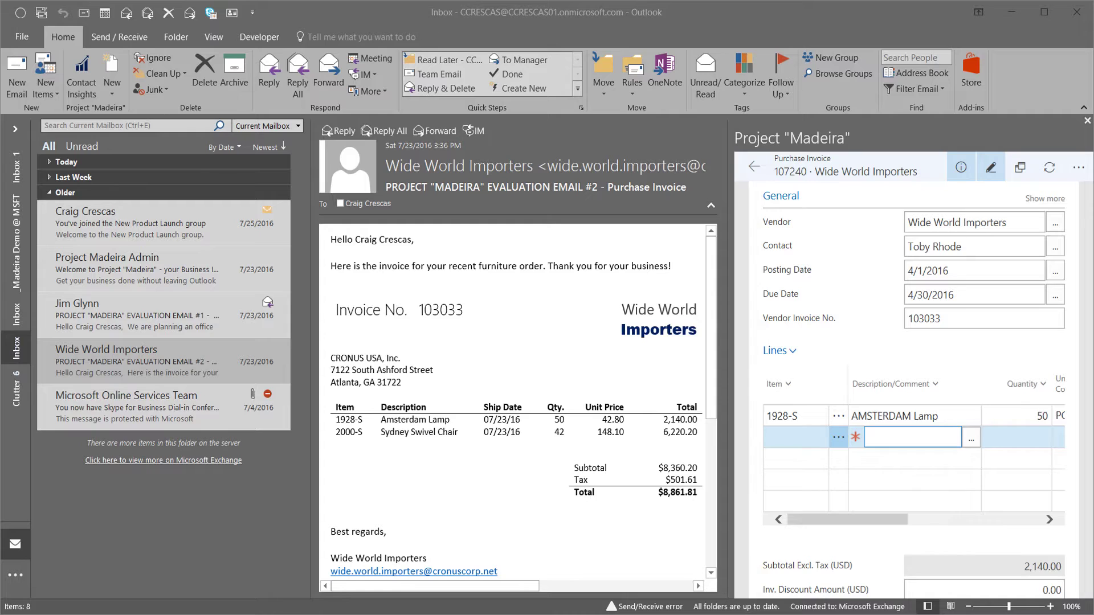
text(2000-S)
key(Tab)
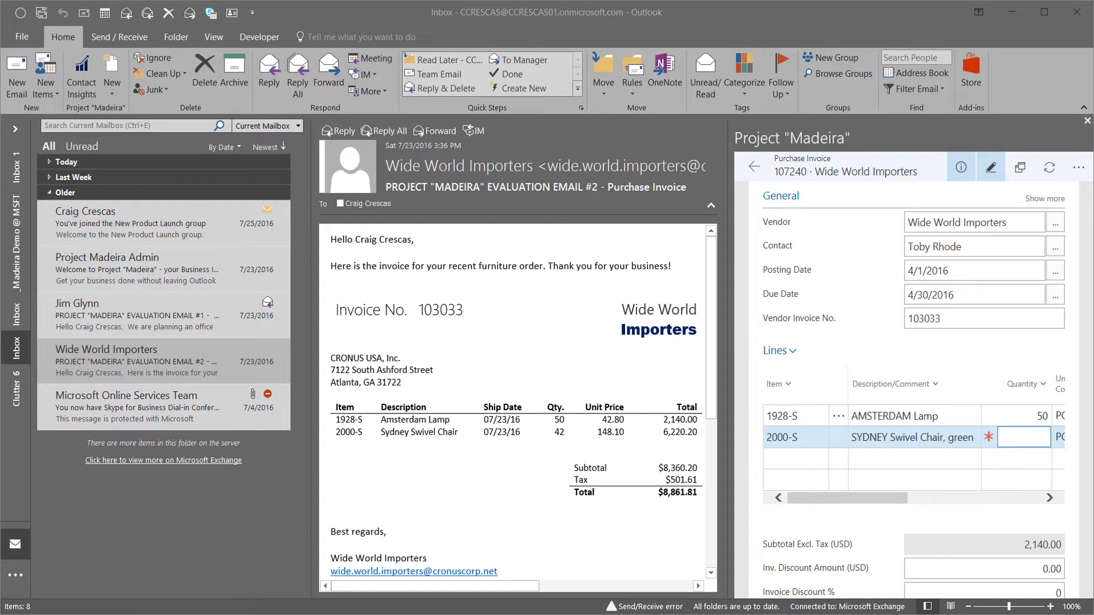
text(42)
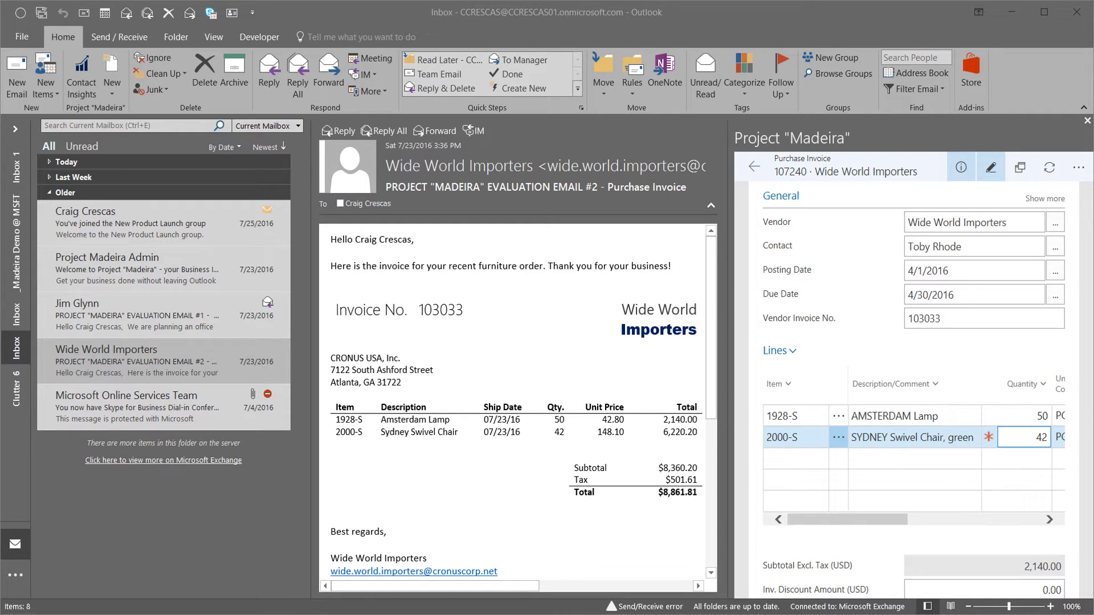
key(Return)
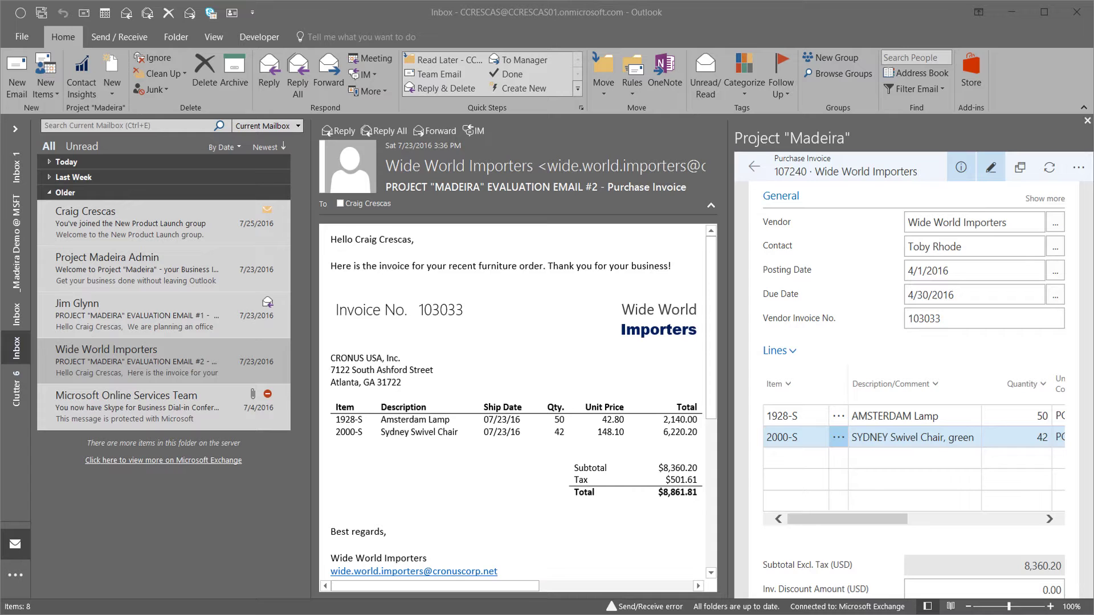
click(1079, 168)
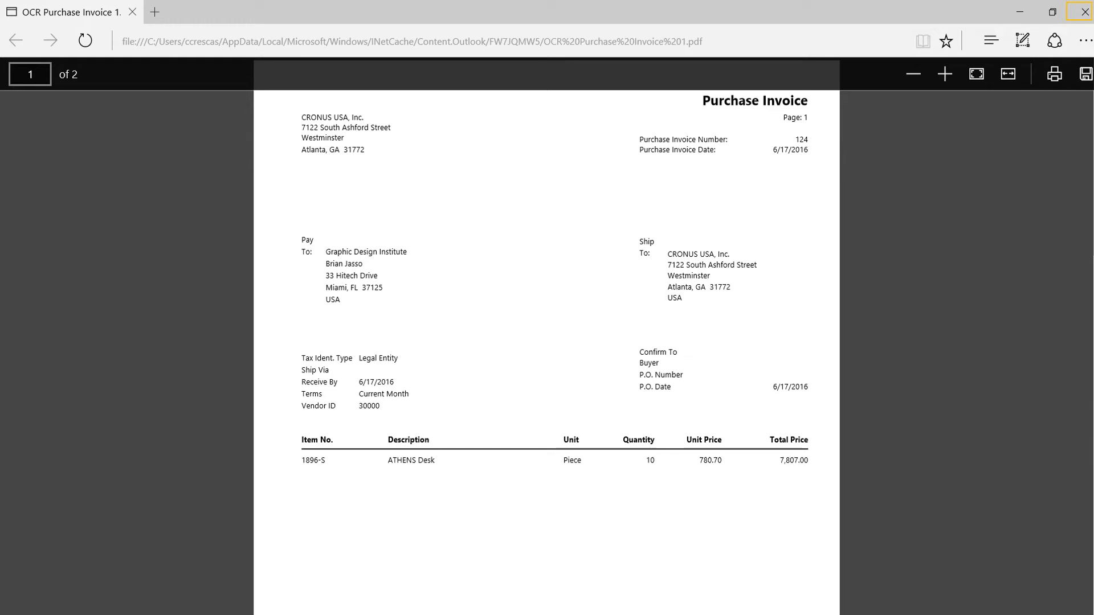
click(1080, 13)
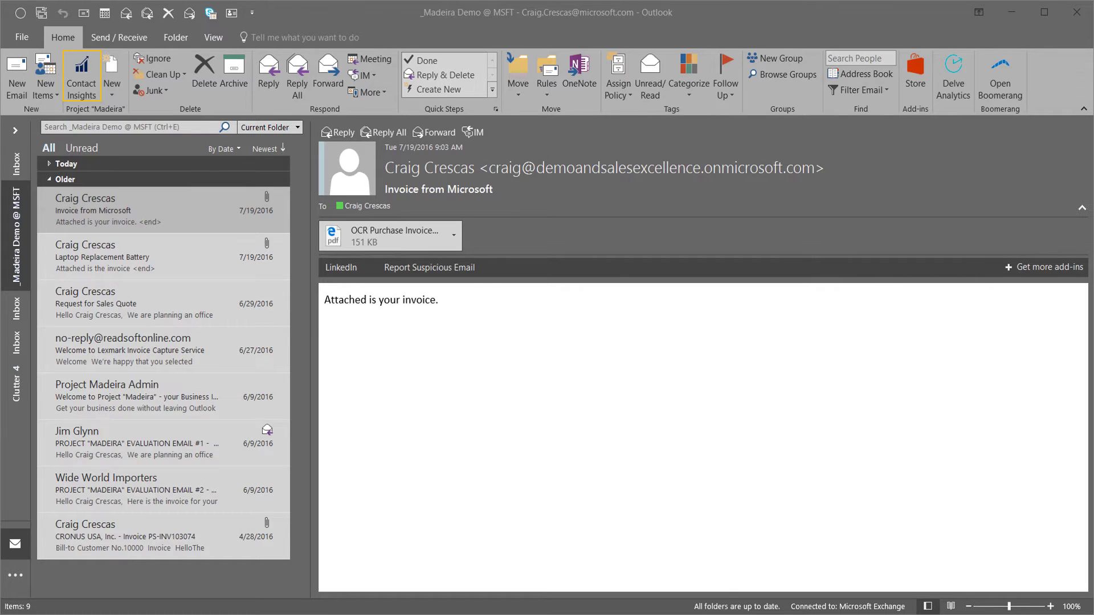
- Send OCR Purchase Invoice 1.pdf from the Microsoft Corp vendor pane to Incoming Documents
click(82, 77)
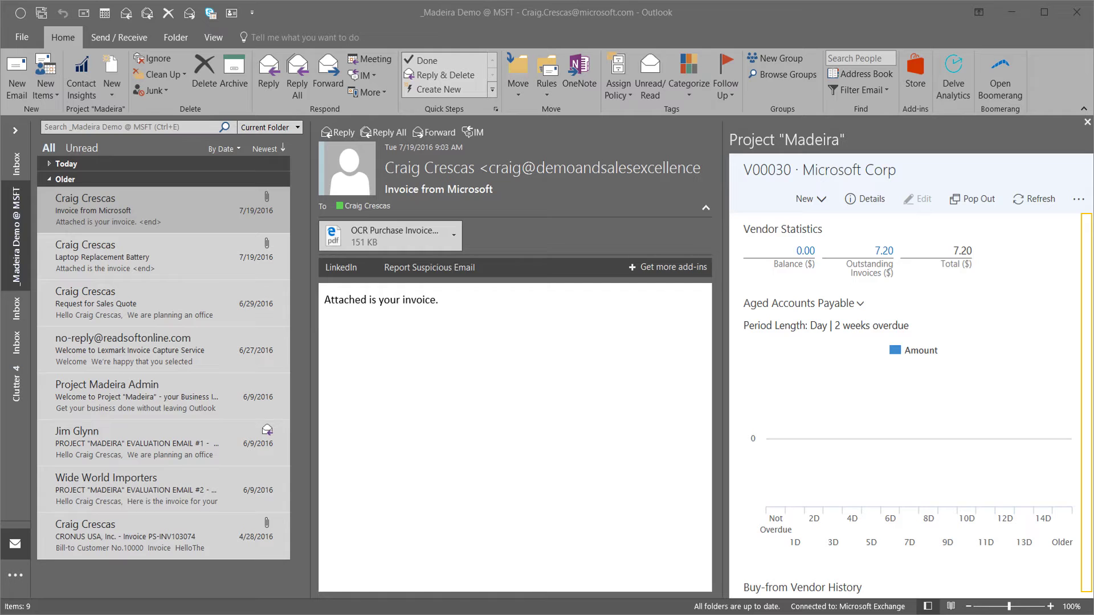
scroll(906, 385, down, 2)
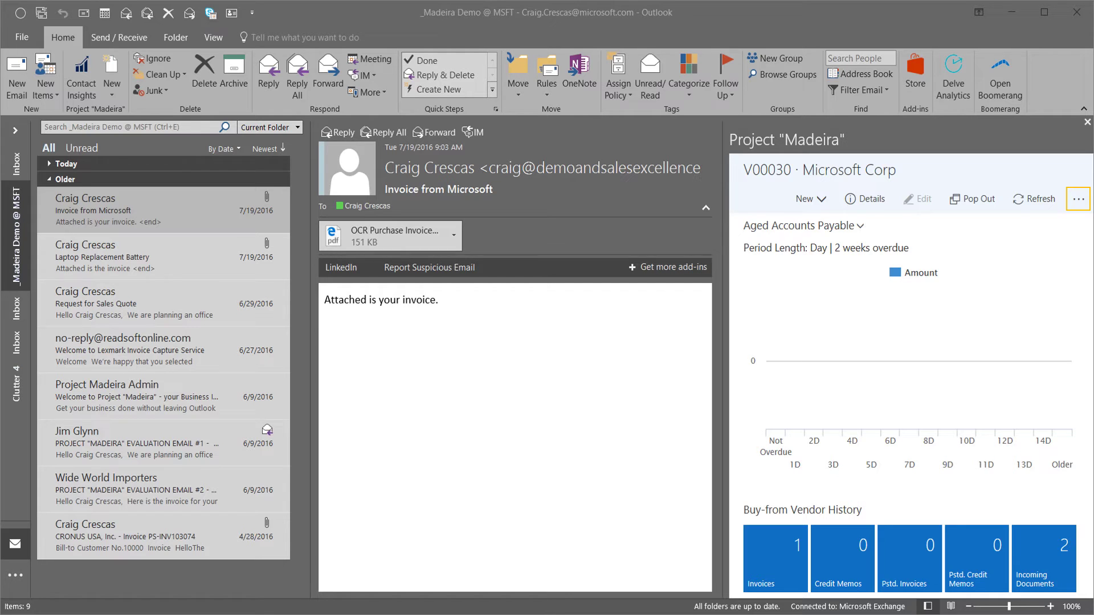
key(Return)
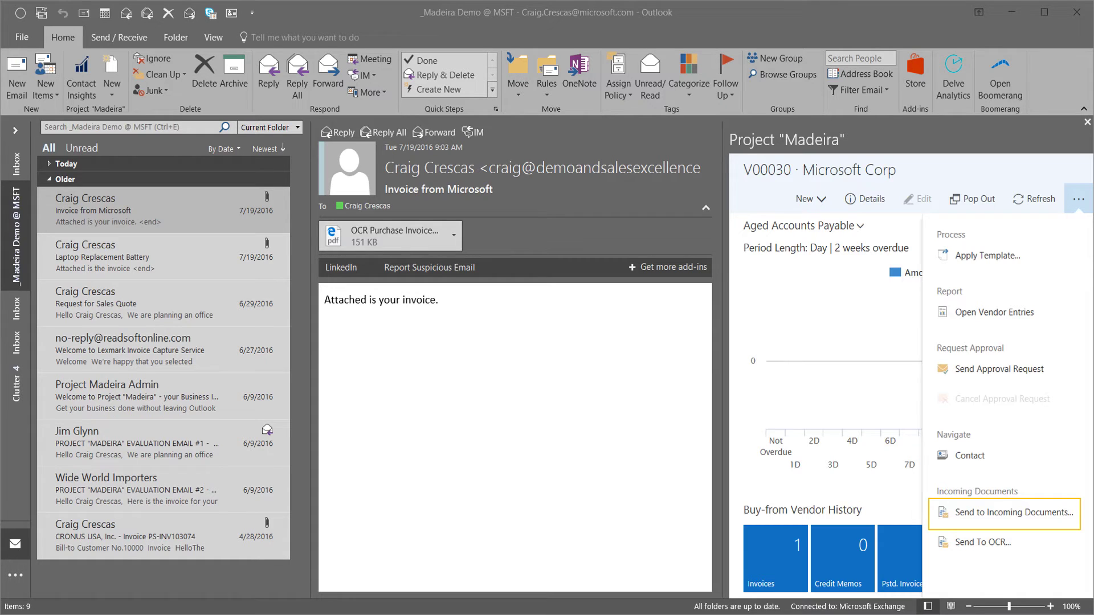
key(Return)
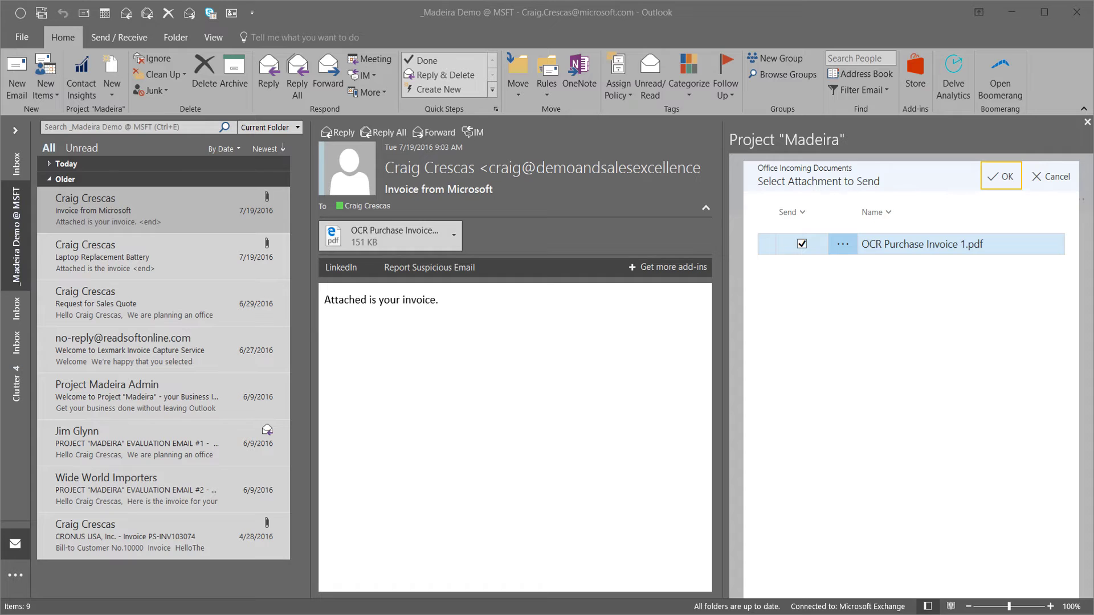
key(Return)
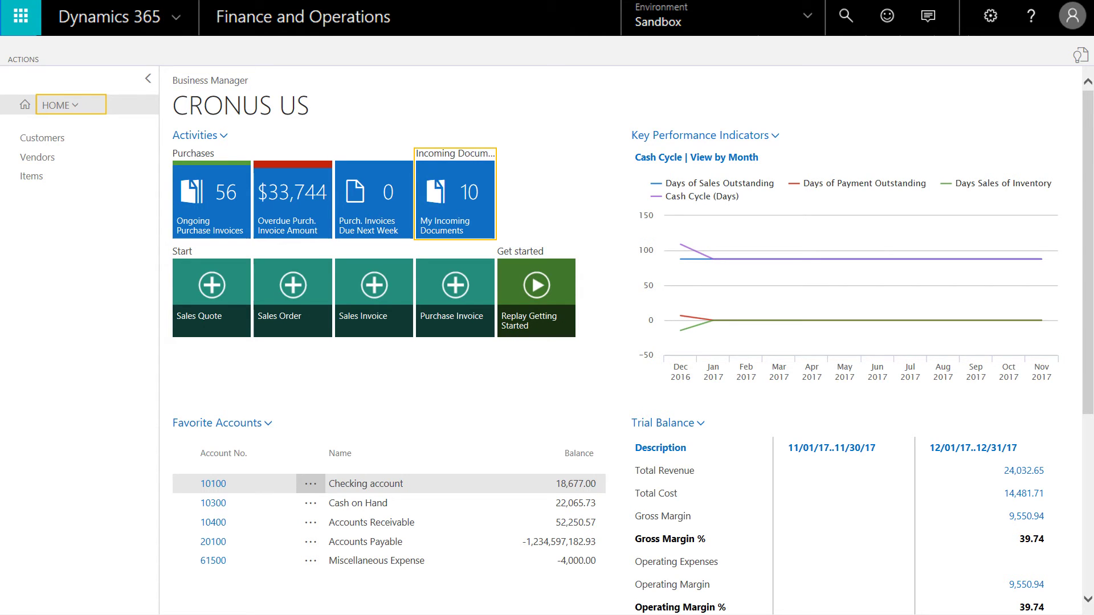
- From My Incoming Documents, open the newest Microsoft Corp 'OCR Purchase Invoice 1' document
key(Return)
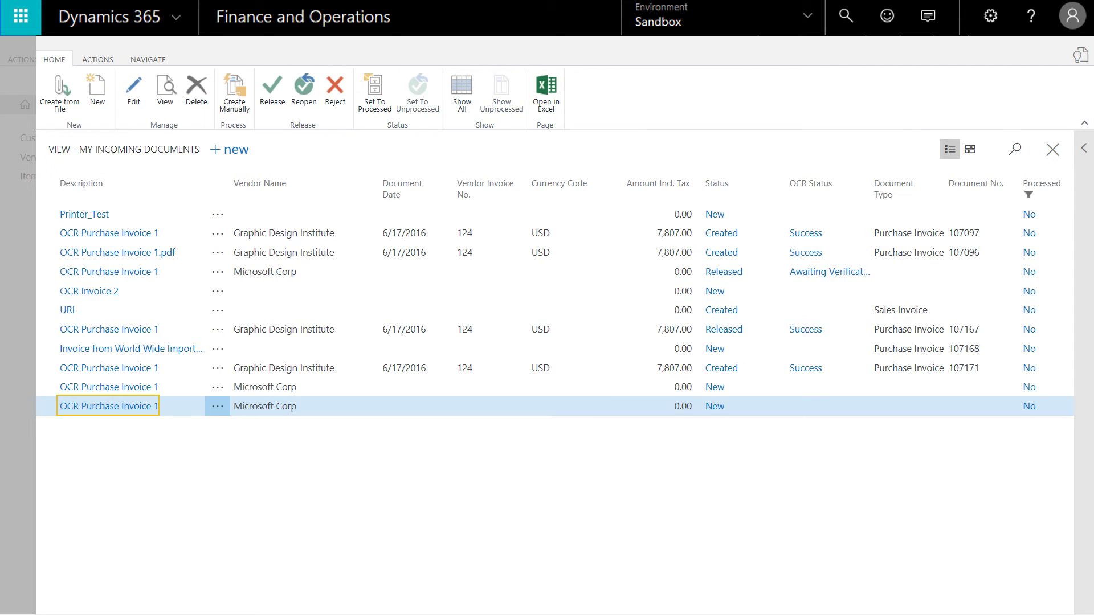
key(Return)
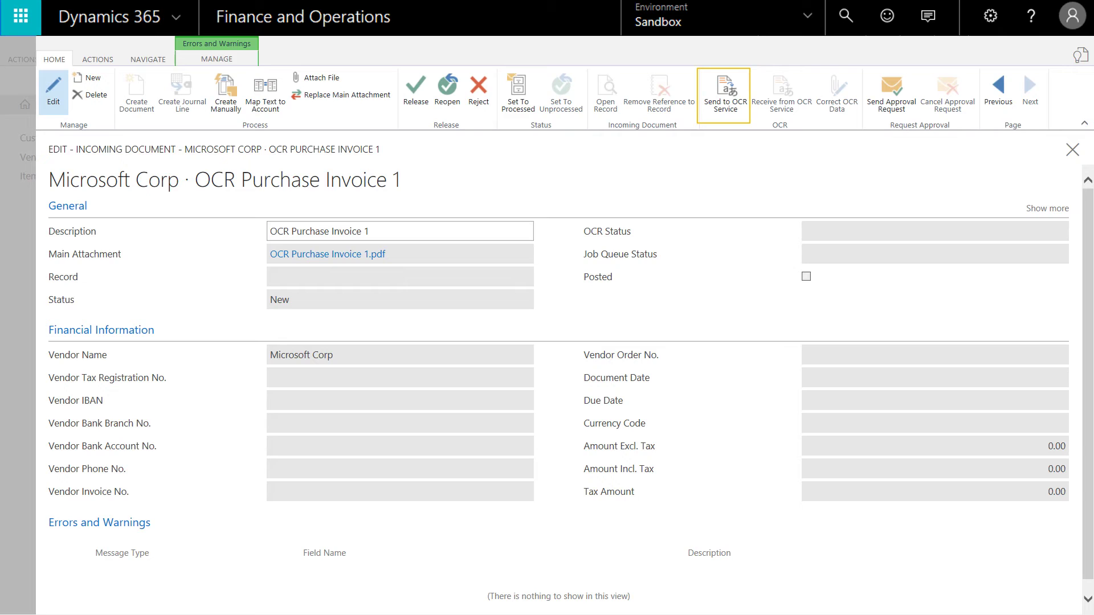
- Send the Microsoft Corp incoming document to the OCR service and acknowledge the confirmation
key(Return)
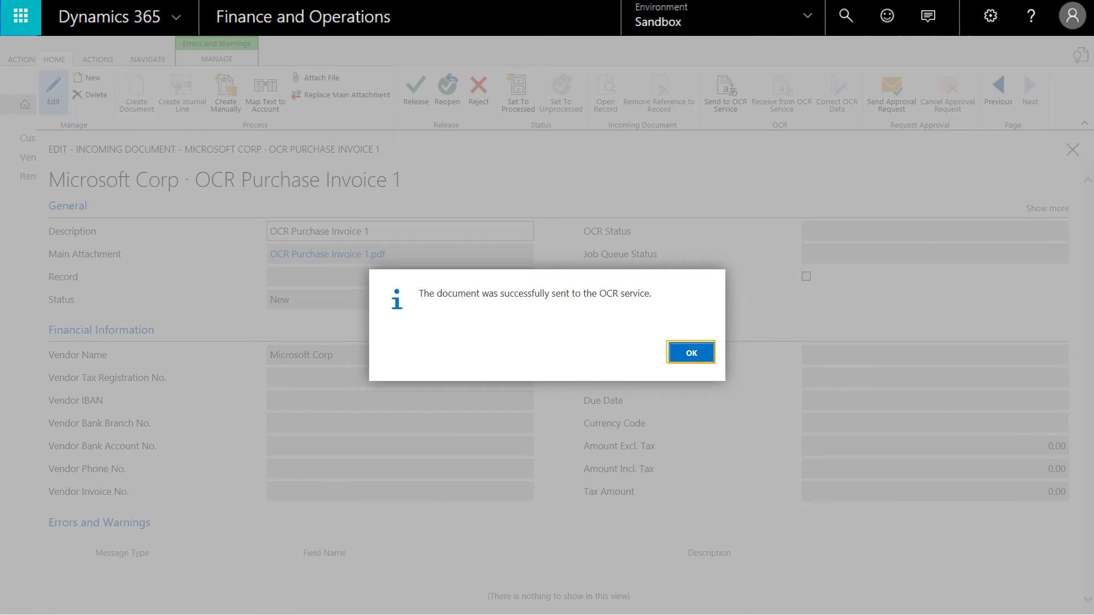
key(Return)
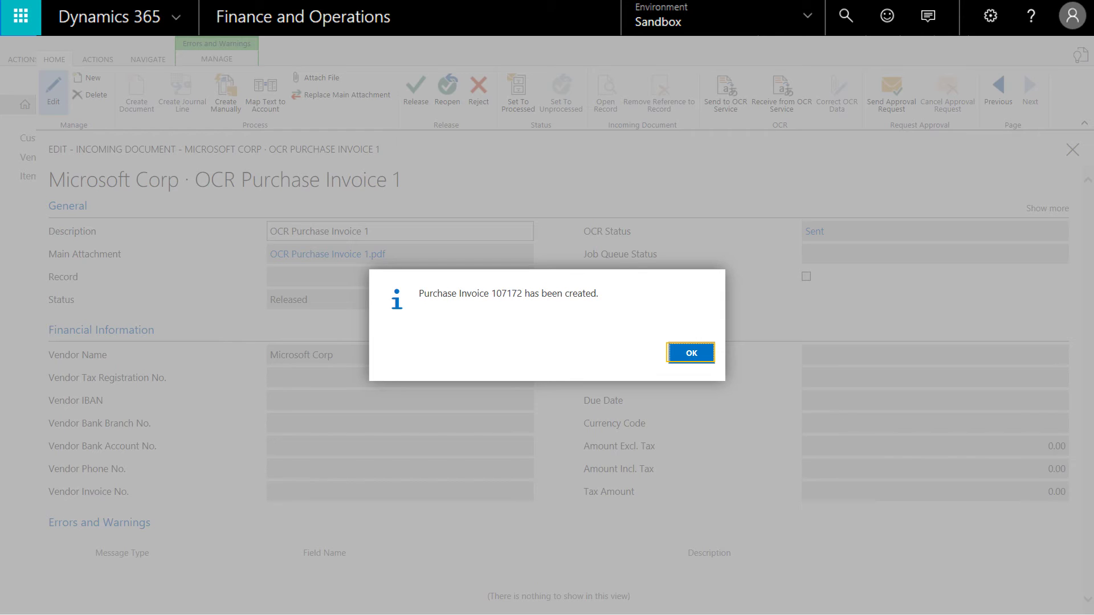
- Post purchase invoice 107172, producing posted invoice 108018 totaling 7,807.00
key(Return)
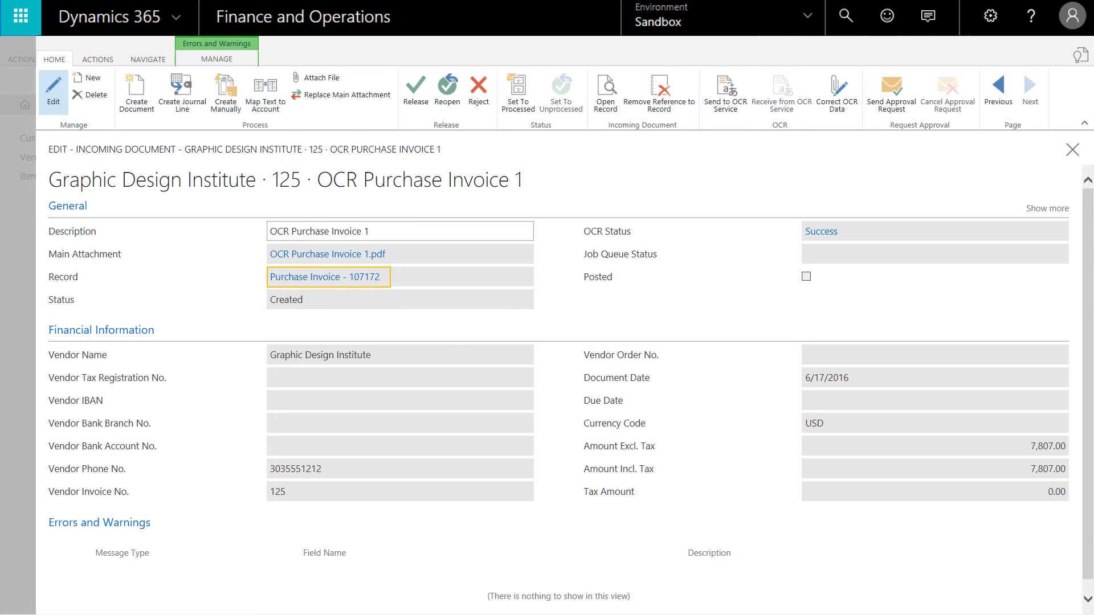
key(Return)
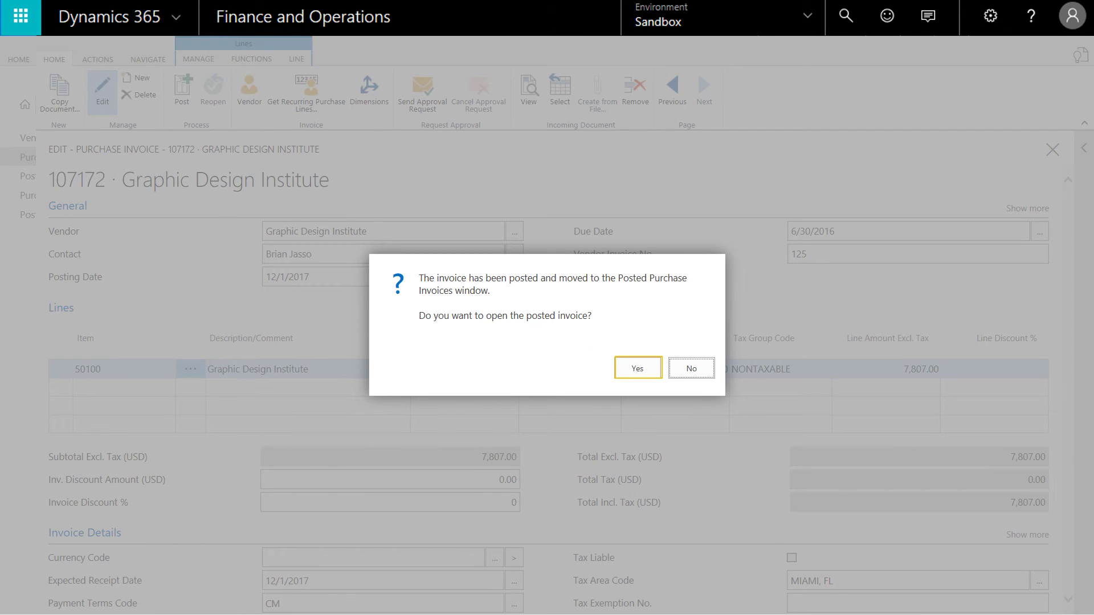
key(Return)
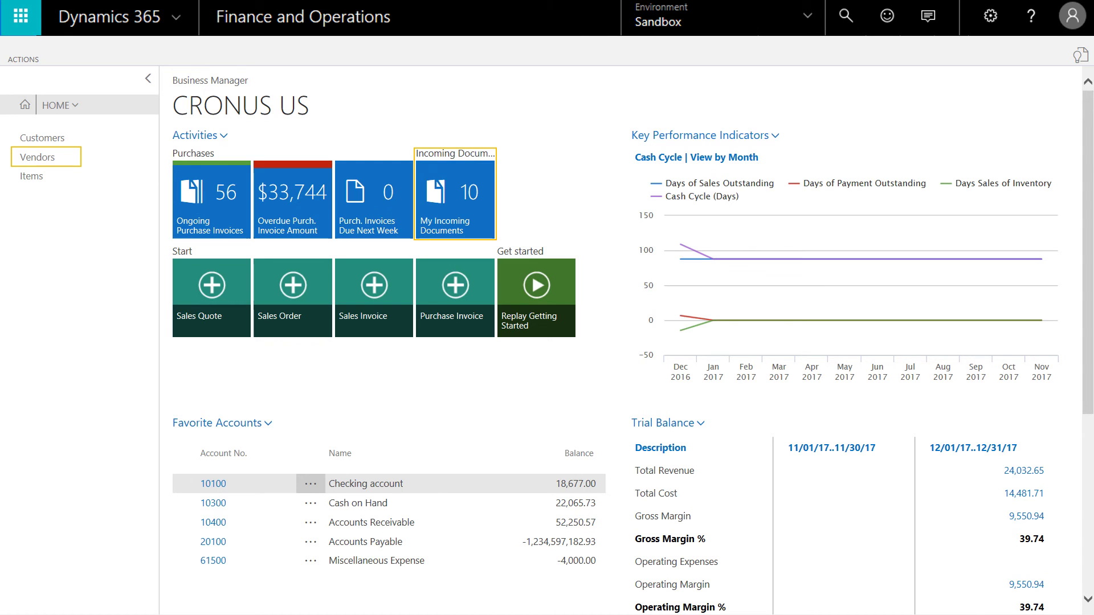
key(Return)
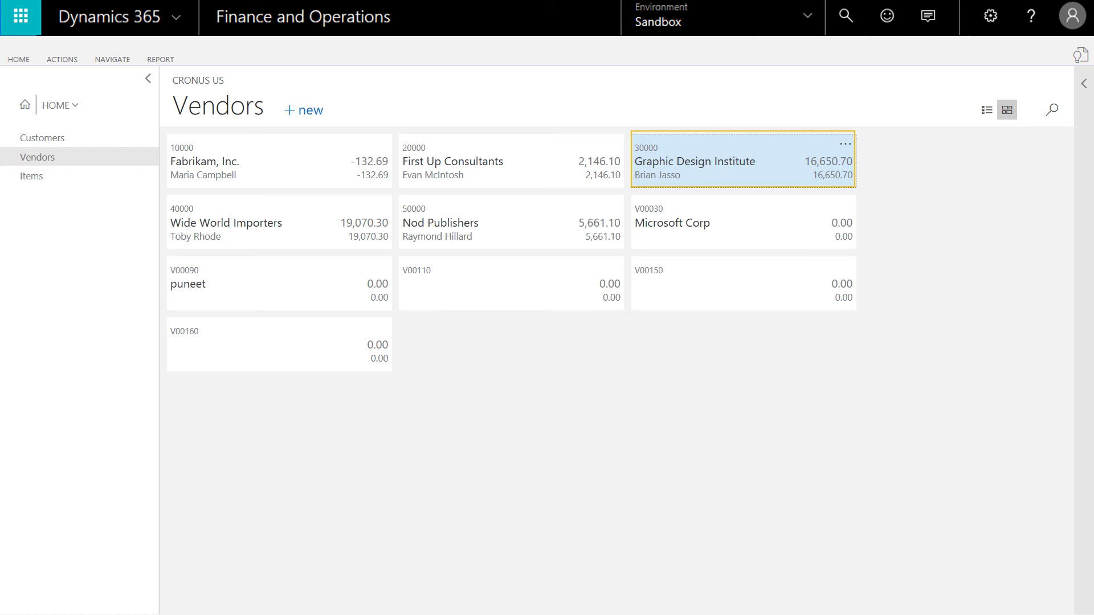
key(Return)
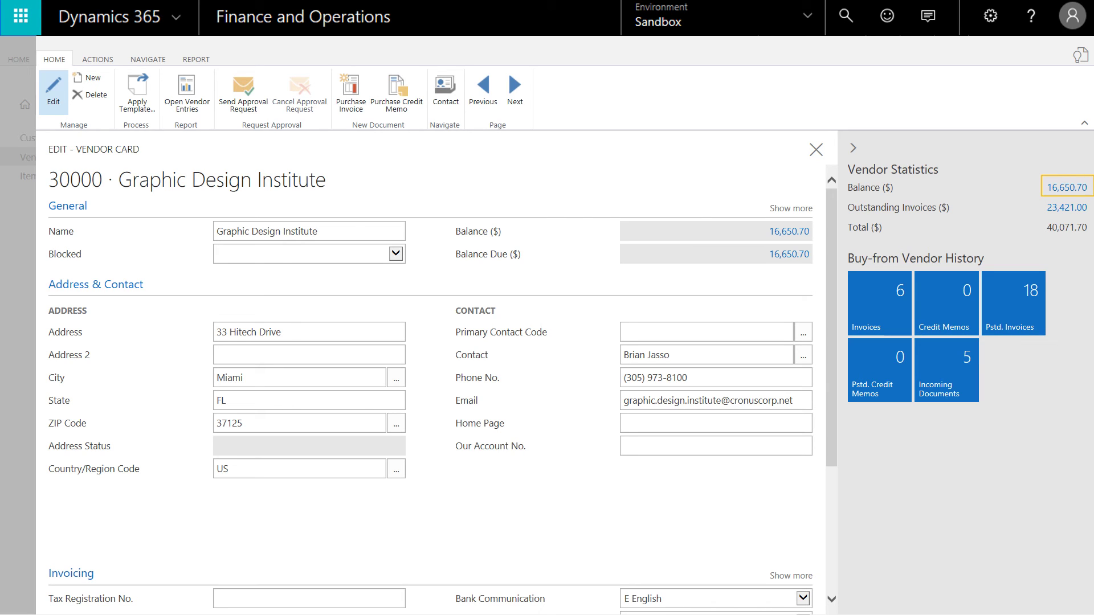
key(Return)
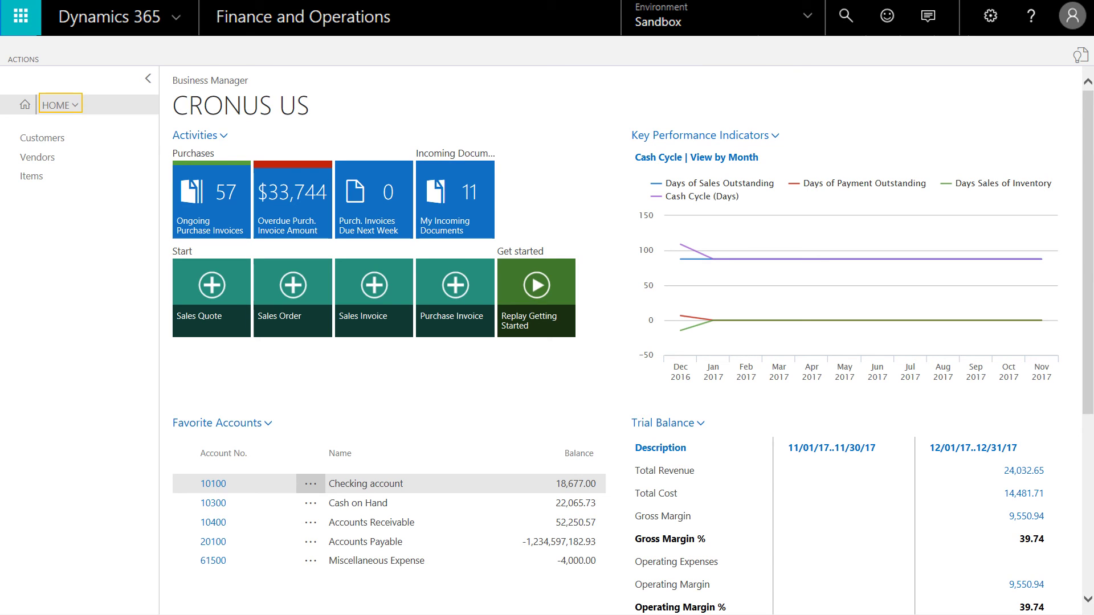
key(Return)
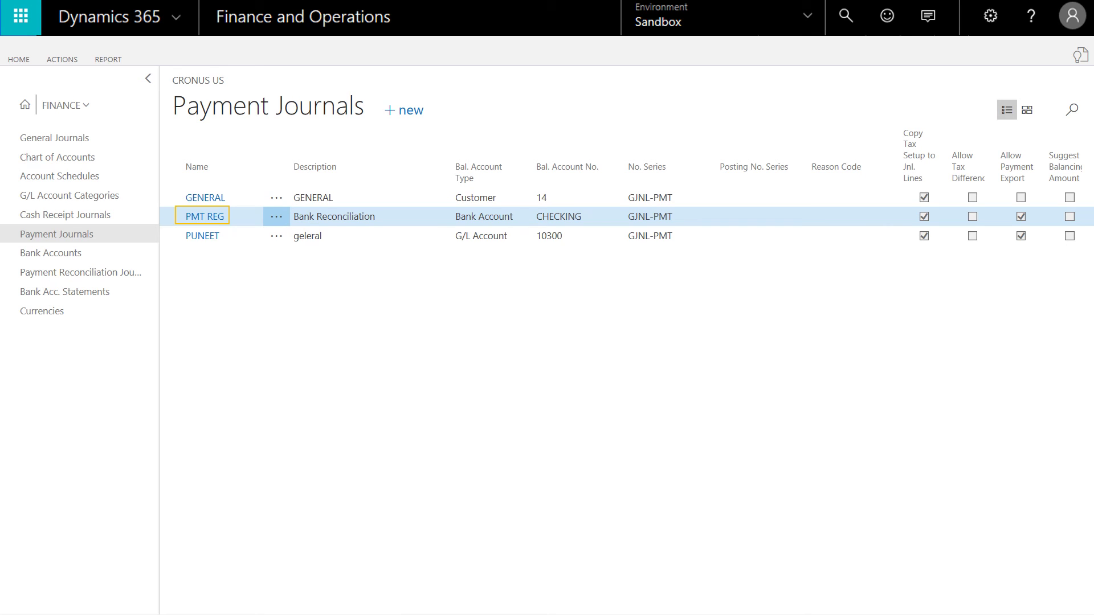
key(Return)
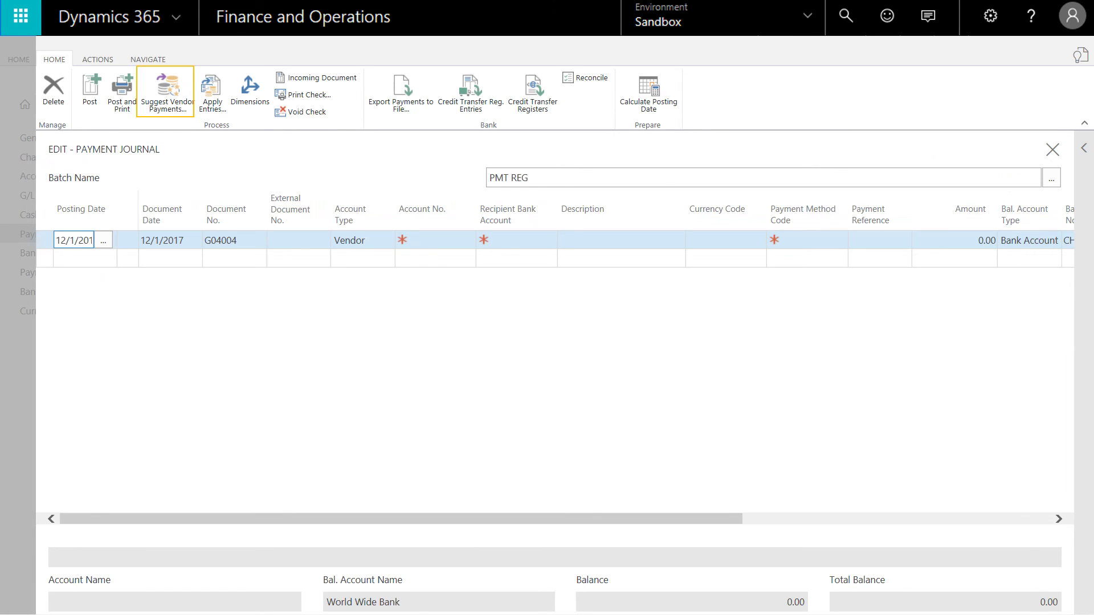